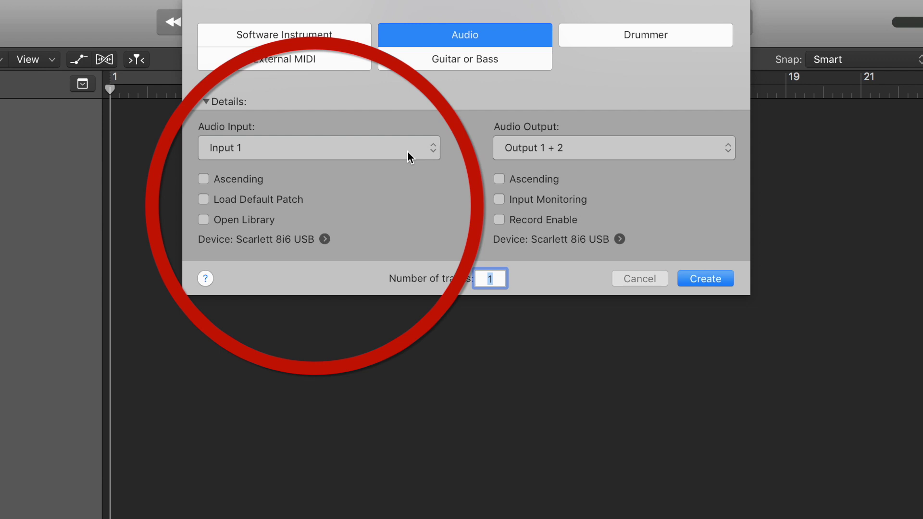
Check the Audio Input options and keep Input 1 for track Audio 73
{"action": "left_click", "coordinate": [408, 152]}
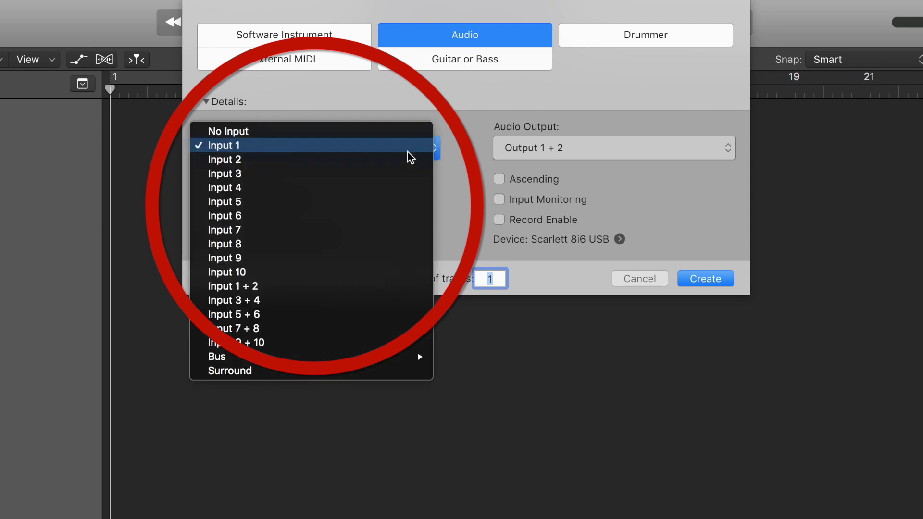
{"action": "left_click", "coordinate": [407, 152]}
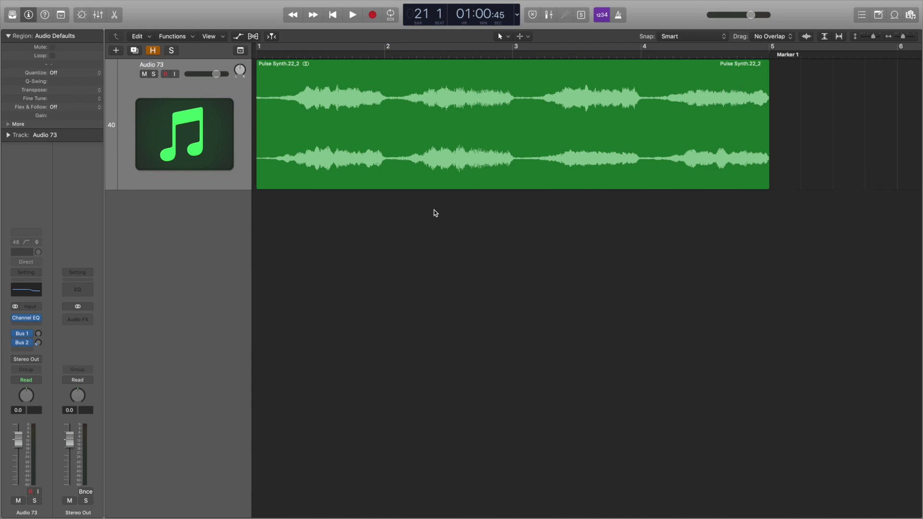
Convert the Pulse Synth.22_2 region to new AIFF files, splitting the stereo into left and right
{"action": "left_click", "coordinate": [440, 175]}
{"action": "right_click", "coordinate": [441, 175]}
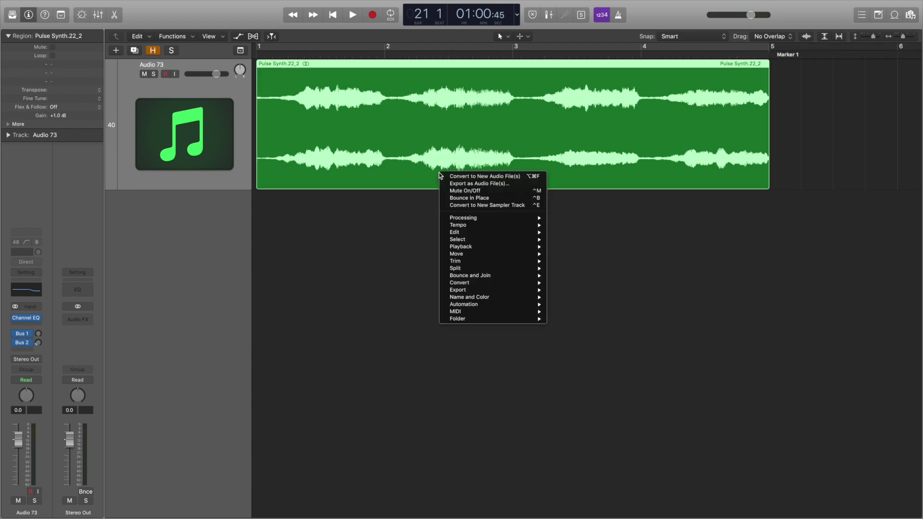
{"action": "mouse_move", "coordinate": [486, 283]}
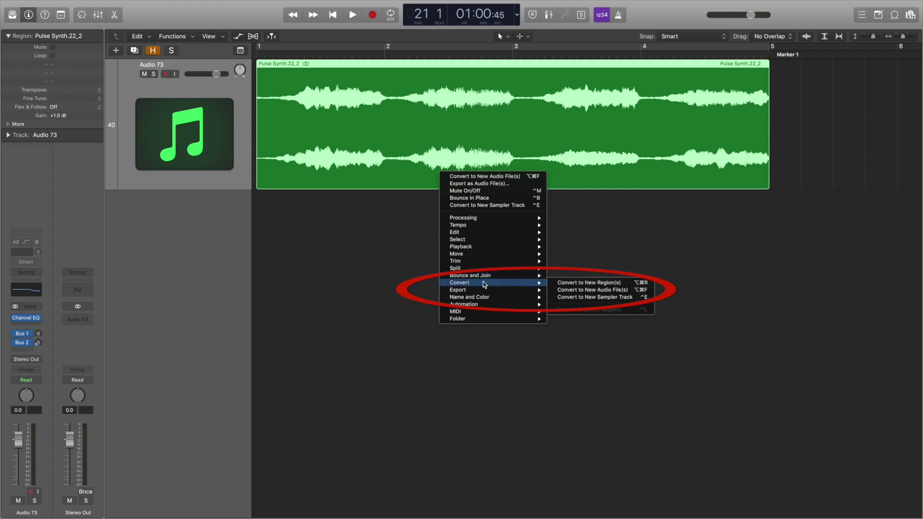
{"action": "left_click", "coordinate": [589, 289]}
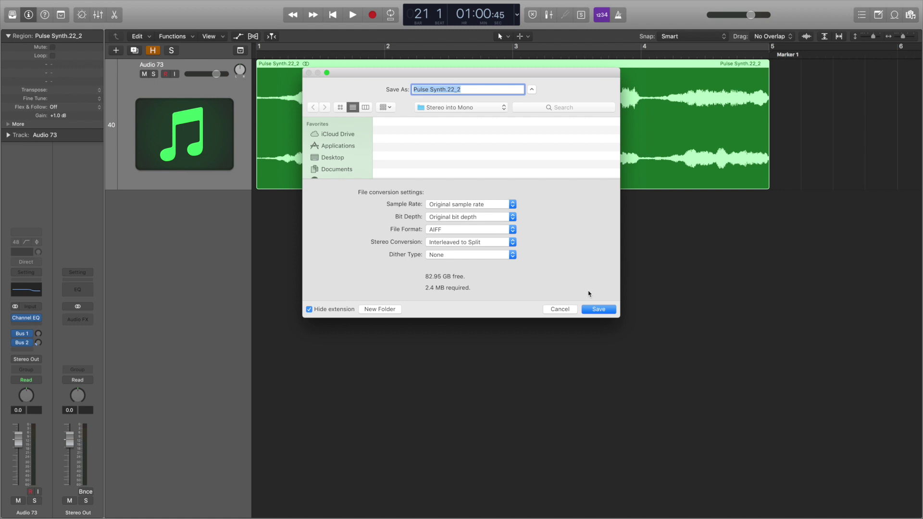
{"action": "left_click", "coordinate": [512, 243]}
{"action": "left_click", "coordinate": [498, 242]}
{"action": "left_click", "coordinate": [596, 310]}
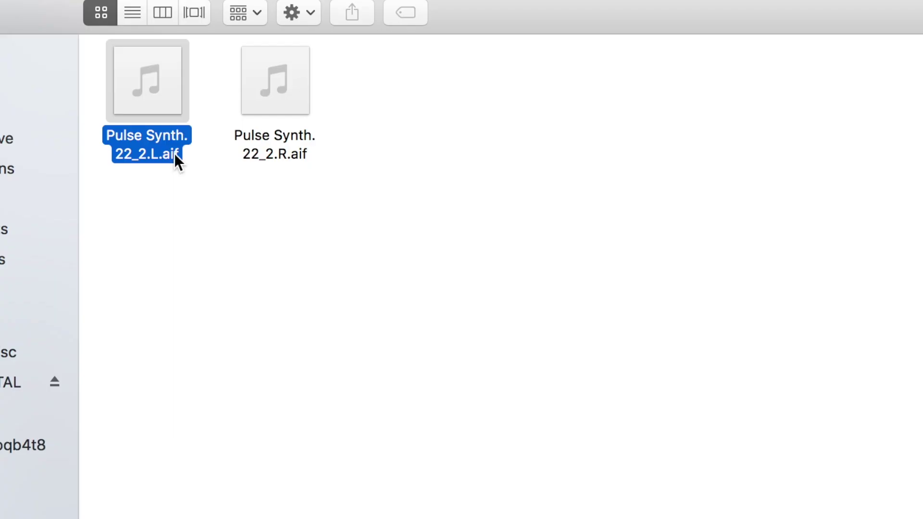
{"action": "right_click", "coordinate": [174, 153]}
Rename the left-channel file to 'Pulse Synth.22_2 Left'
{"action": "left_click", "coordinate": [245, 279]}
{"action": "left_click", "coordinate": [158, 153]}
{"action": "key", "text": "BackSpace"}
{"action": "key", "text": "BackSpace"}
{"action": "type", "text": "Left"}
{"action": "left_click", "coordinate": [239, 235]}
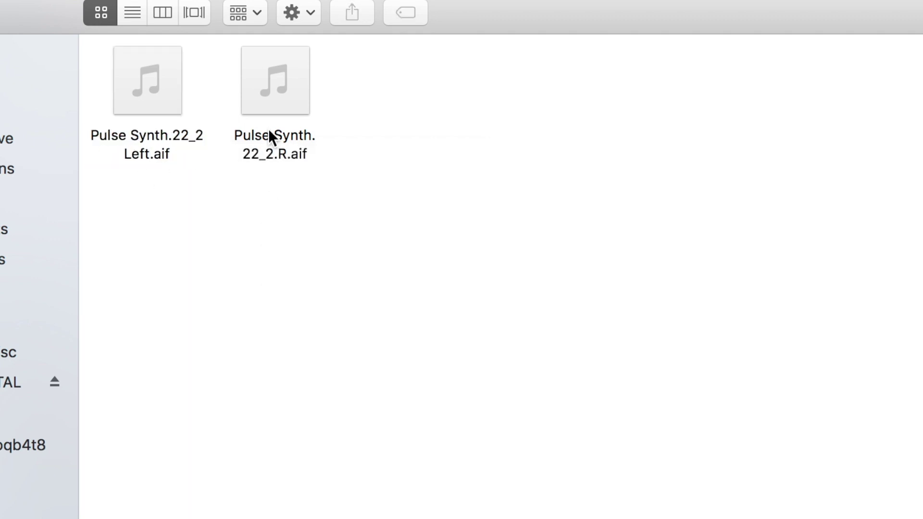
Rename the right-channel file to 'Pulse Synth.22_2 right'
{"action": "left_click", "coordinate": [269, 131]}
{"action": "right_click", "coordinate": [269, 131]}
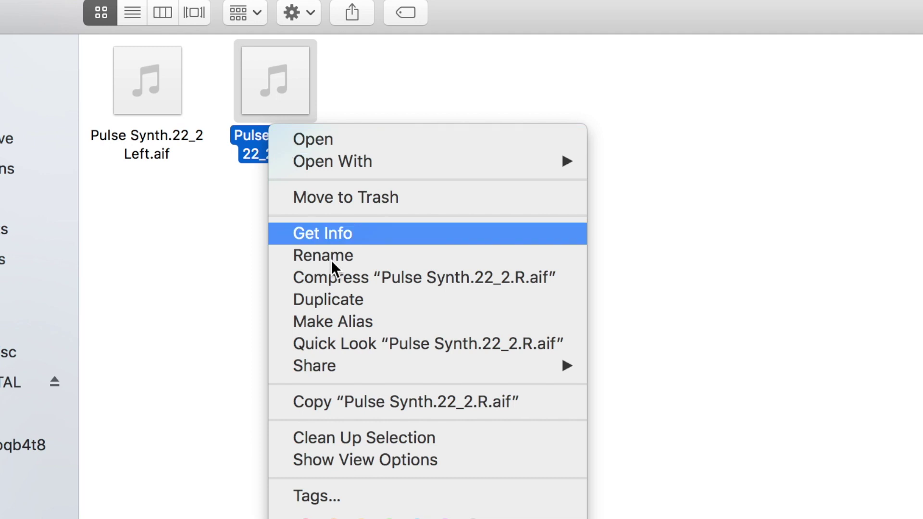
{"action": "left_click", "coordinate": [366, 262]}
{"action": "left_click", "coordinate": [284, 152]}
{"action": "key", "text": "BackSpace"}
{"action": "key", "text": "BackSpace"}
{"action": "type", "text": "right"}
{"action": "key", "text": "Return"}
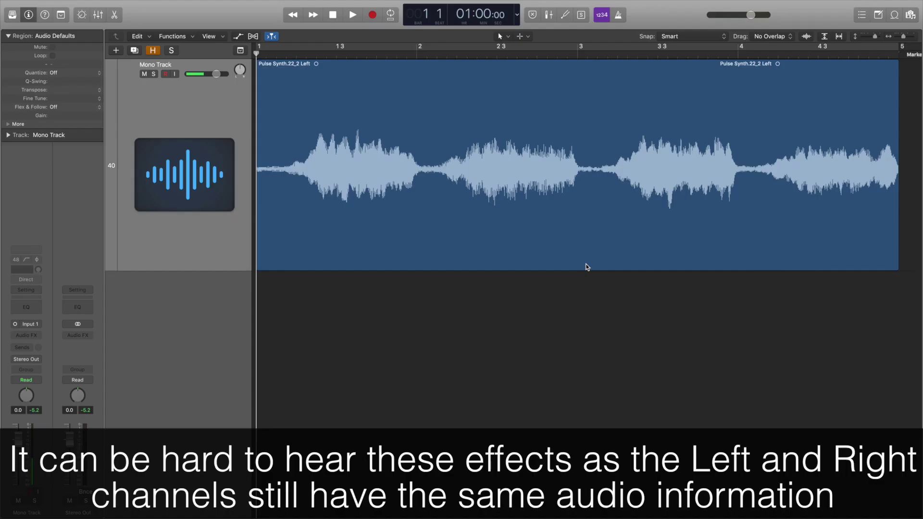
Copy the Left region to a new Mono Track; pan the original left and the copy right to +63
{"action": "left_click", "coordinate": [134, 50]}
{"action": "left_click_drag", "start_coordinate": [289, 174], "coordinate": [282, 317]}
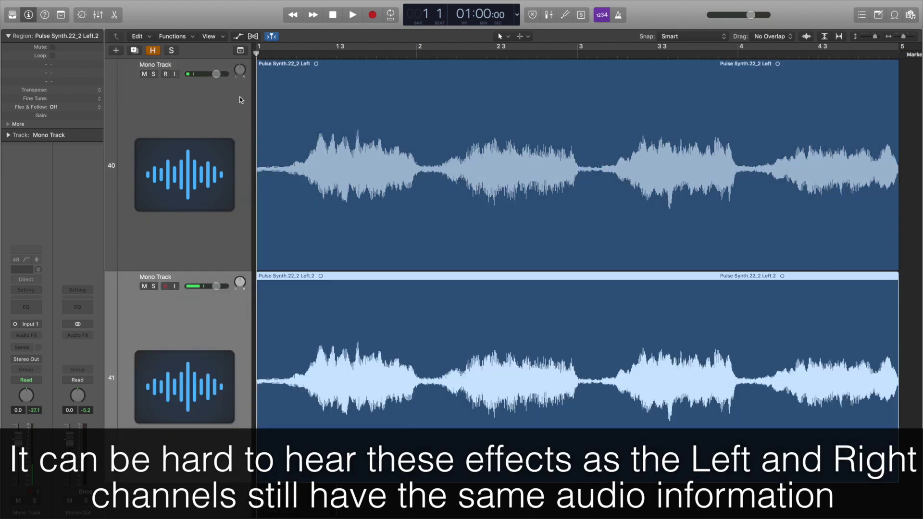
{"action": "left_click_drag", "start_coordinate": [241, 73], "coordinate": [240, 84]}
{"action": "left_click_drag", "start_coordinate": [240, 285], "coordinate": [240, 276]}
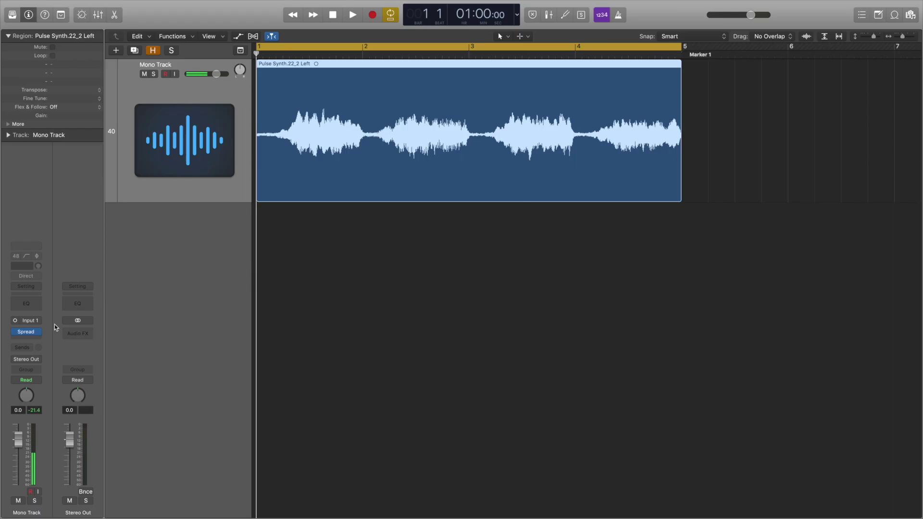
Insert an Imaging > Stereo Spread plugin at Factory Default on the Mono Track
{"action": "left_click", "coordinate": [28, 332]}
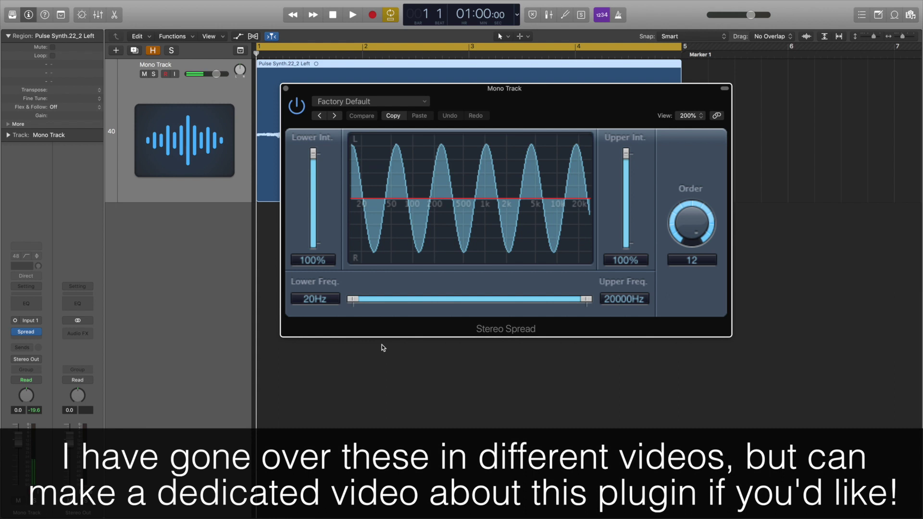
Close the Stereo Spread window and play the track to compare, then stop playback
{"action": "left_click", "coordinate": [286, 89]}
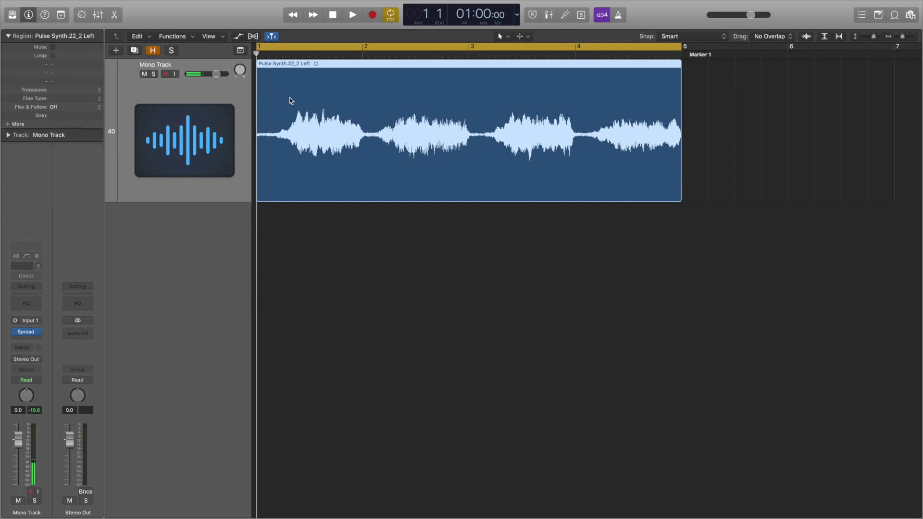
{"action": "key", "text": "space"}
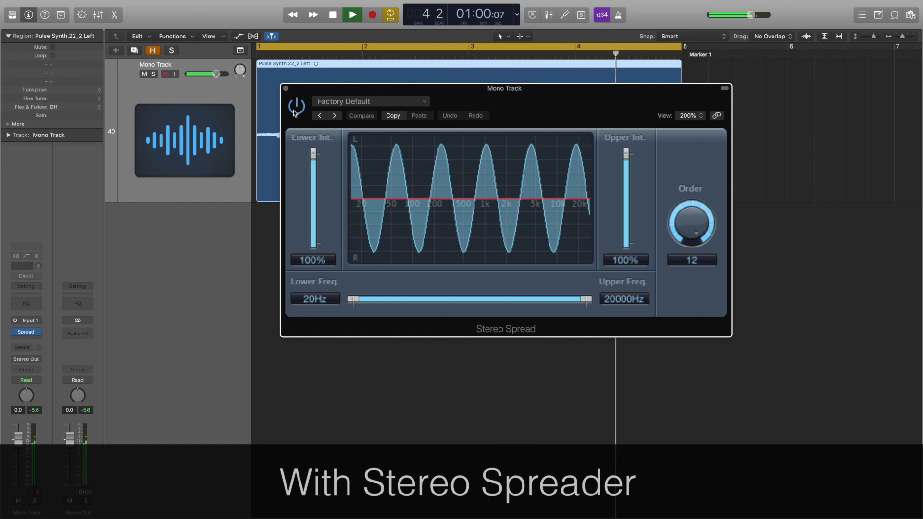
{"action": "key", "text": "space"}
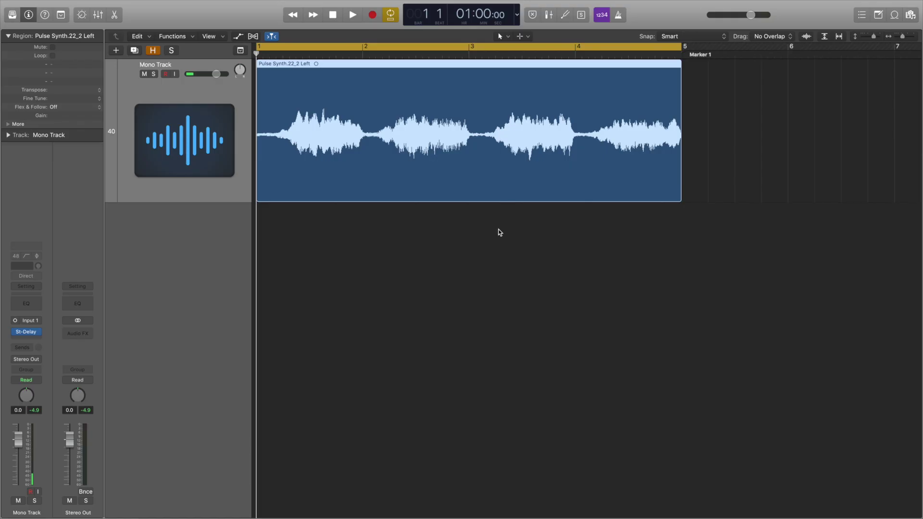
Swap in a Stereo Delay (left 1/16, right 1/8 triplet), audition it, then stop playback
{"action": "left_click", "coordinate": [32, 335]}
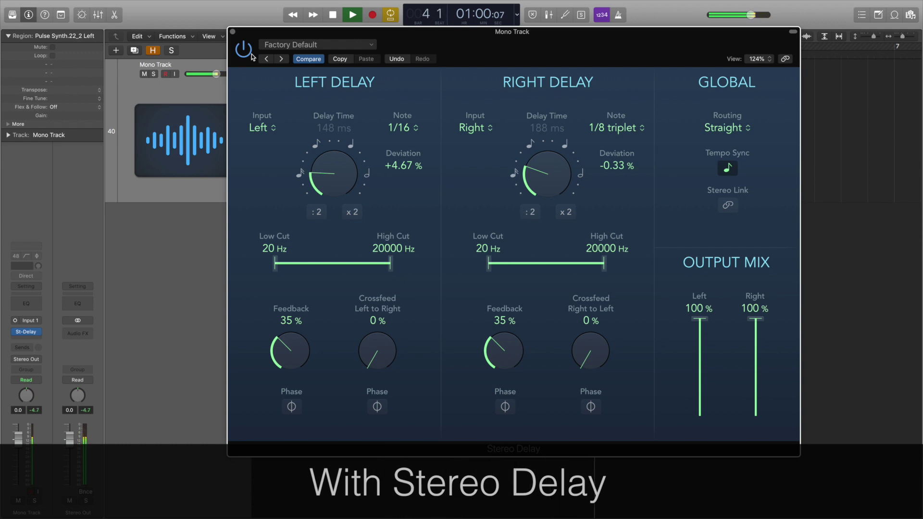
{"action": "key", "text": "space"}
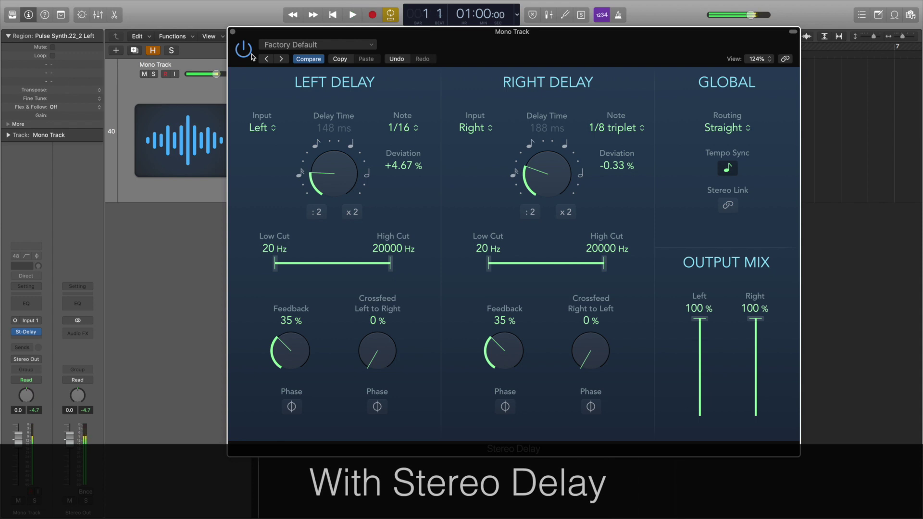